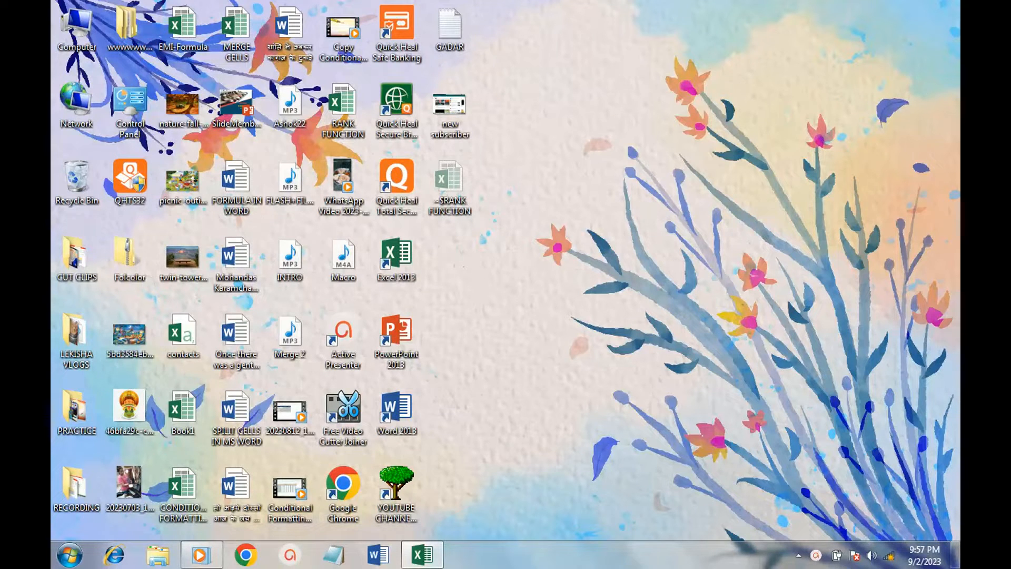
Switch to the RANK FUNCTION workbook in Excel and view the ALL (2) sheet before returning to the ALL sheet
left_click(422, 554)
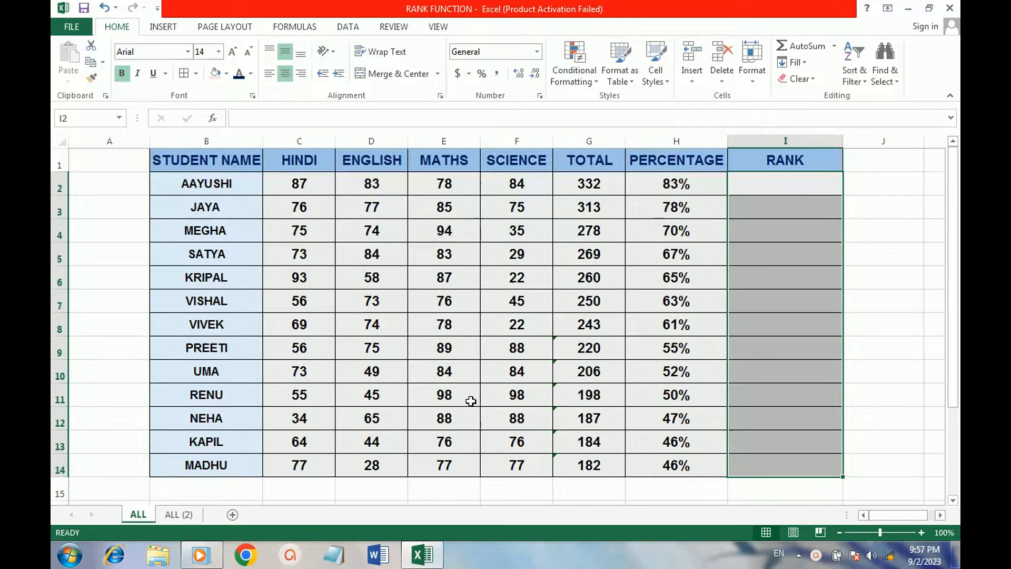
left_click(173, 514)
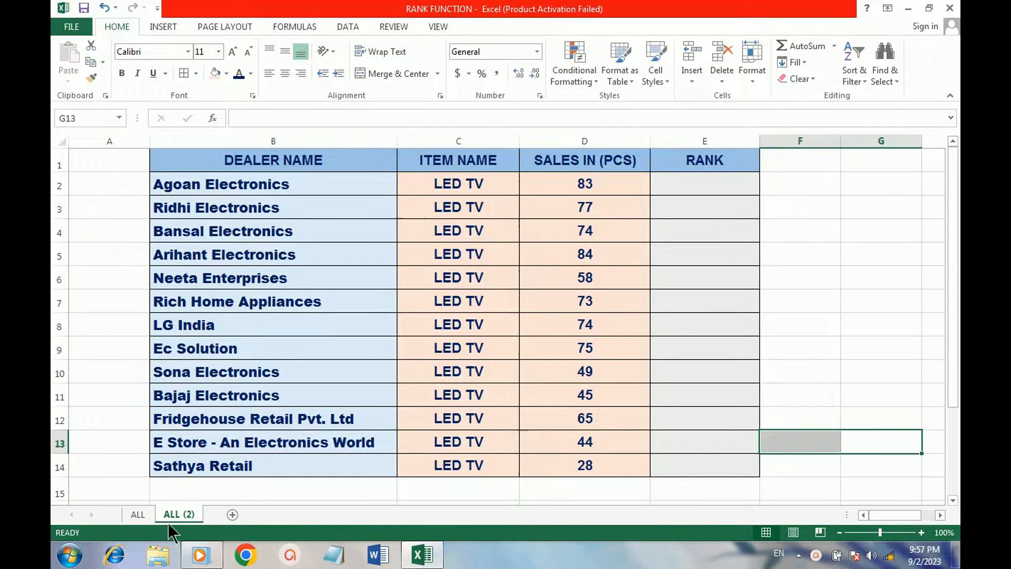
left_click(137, 511)
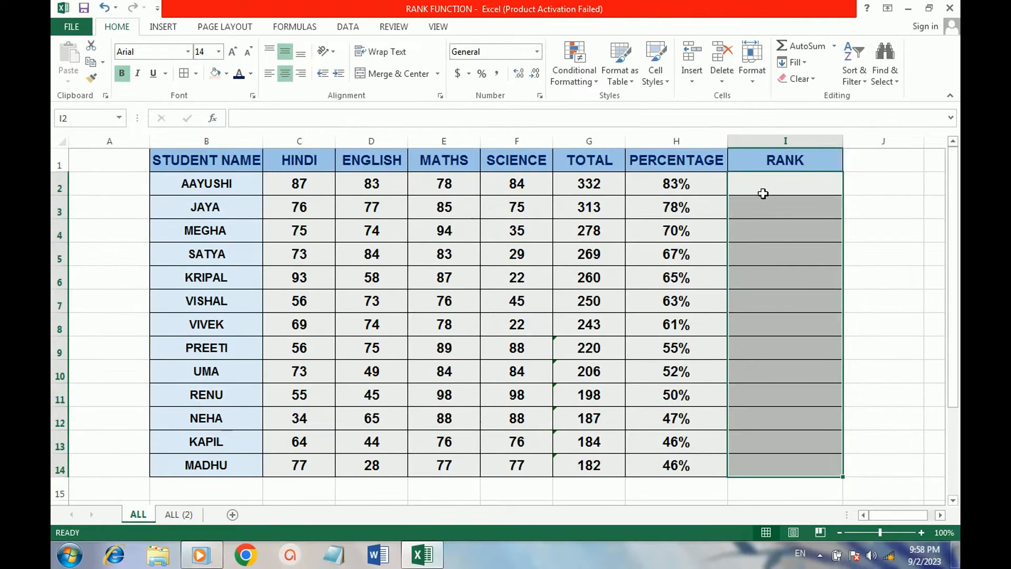
Enter =RANK(H2,H2:H14,0) in cell I2 to rank the first student's percentage in descending order
left_click(826, 195)
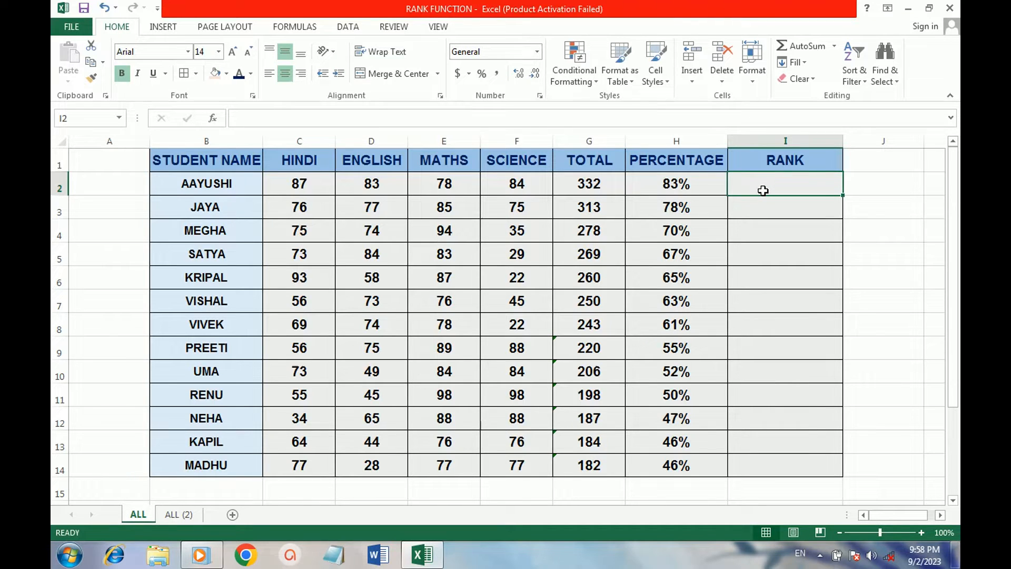
type("=RAN")
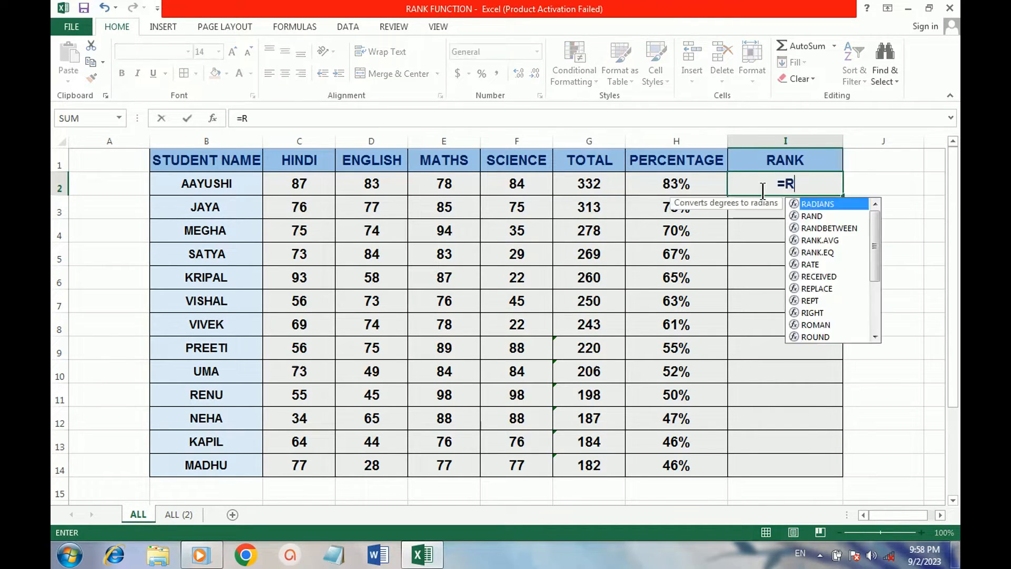
type("K(")
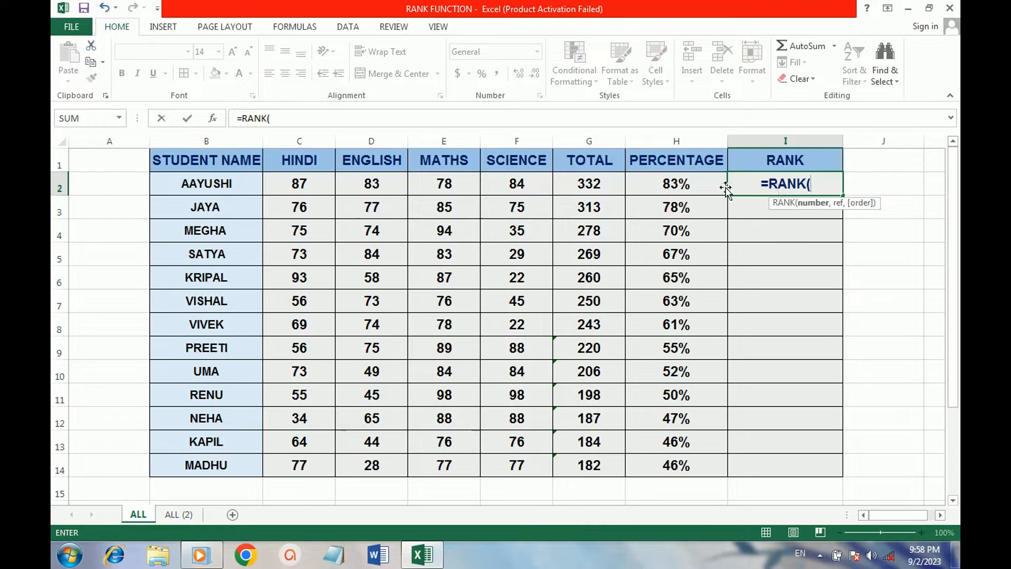
left_click(683, 184)
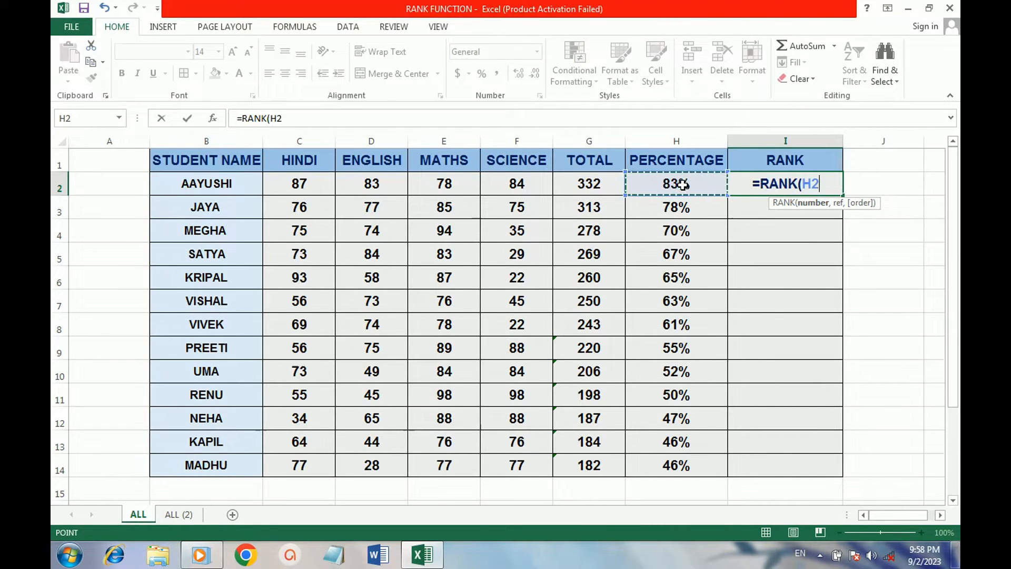
type(",")
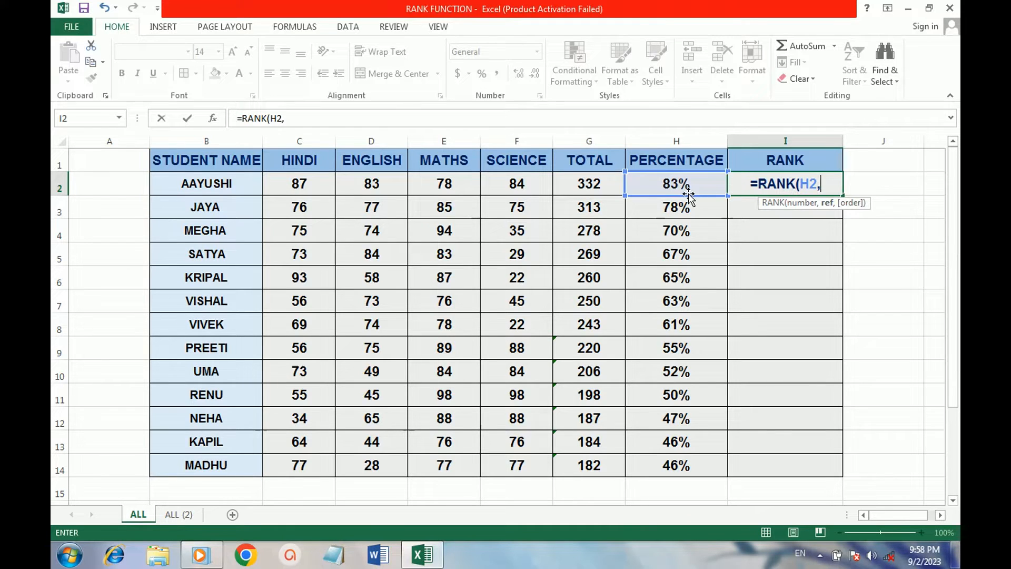
left_click_drag(684, 184, 677, 467)
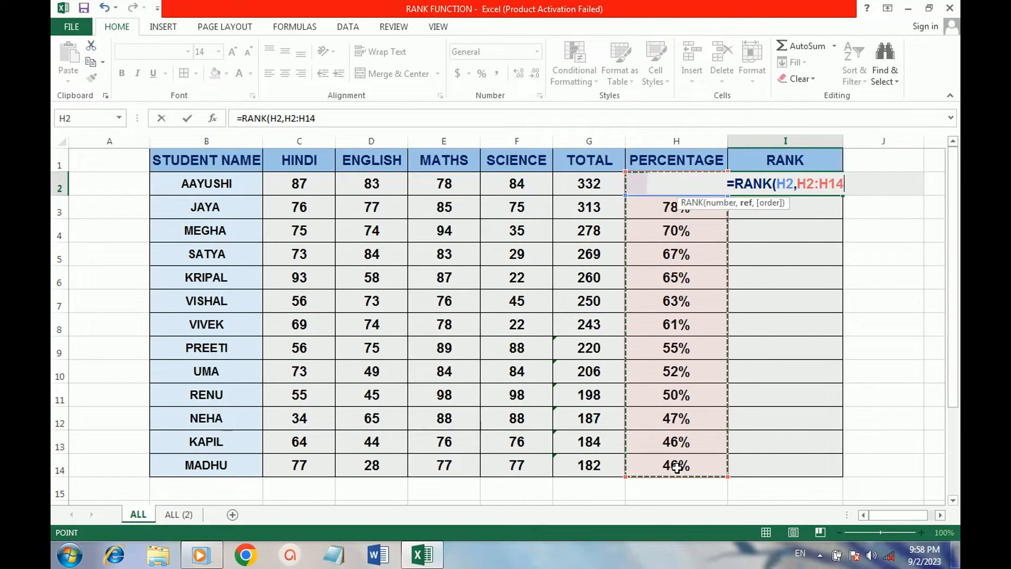
type(",")
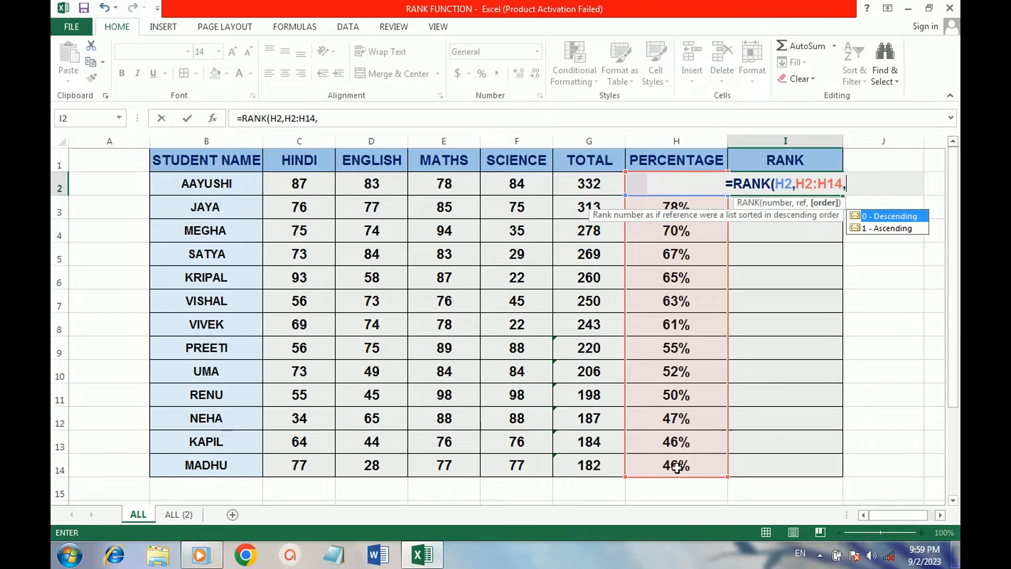
type("0")
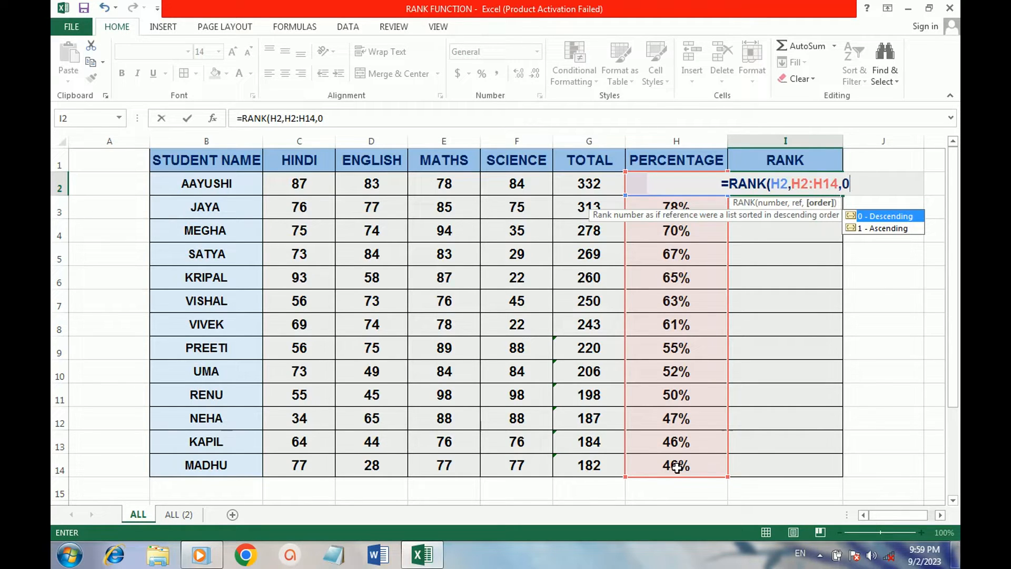
type(")")
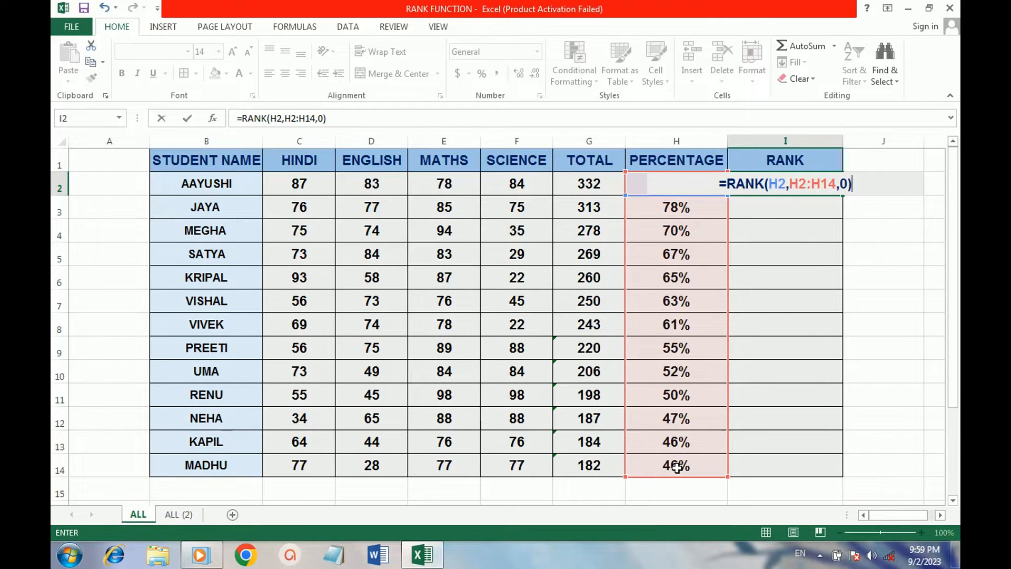
key("Return")
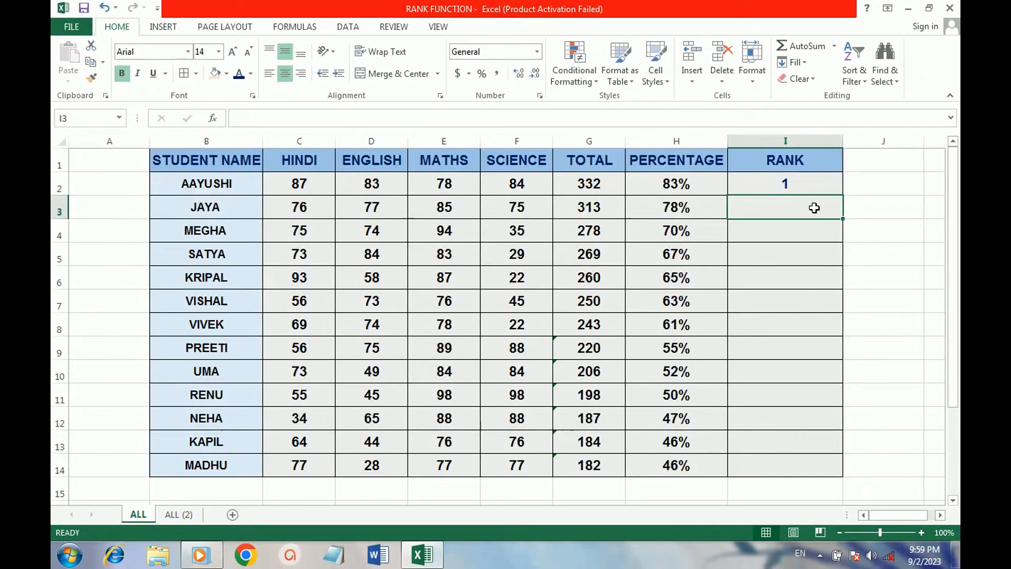
Fill the rank formula from I2 down to I14 and compare the references in the I2 and I3 formulas
left_click(822, 184)
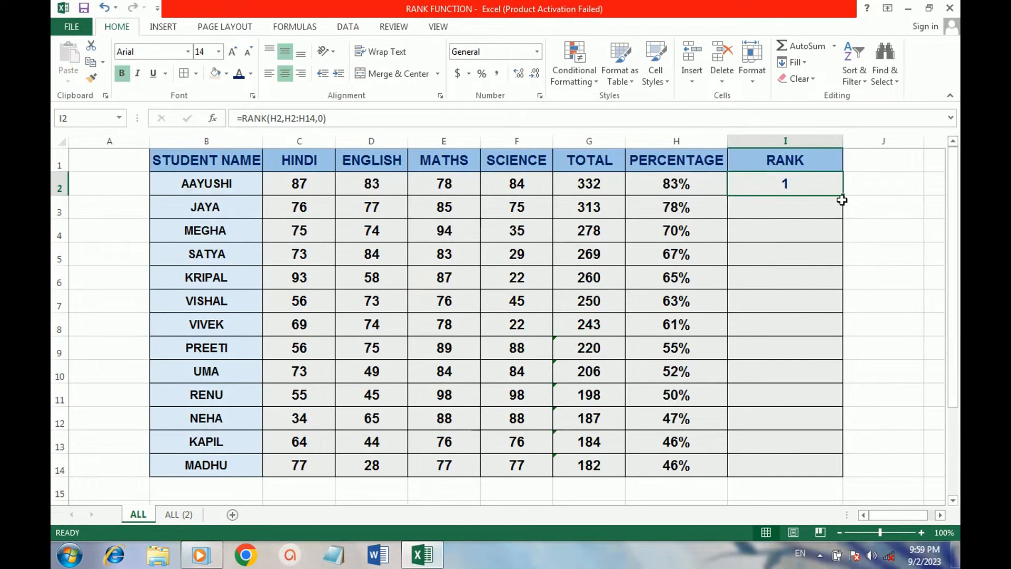
left_click_drag(843, 198, 824, 477)
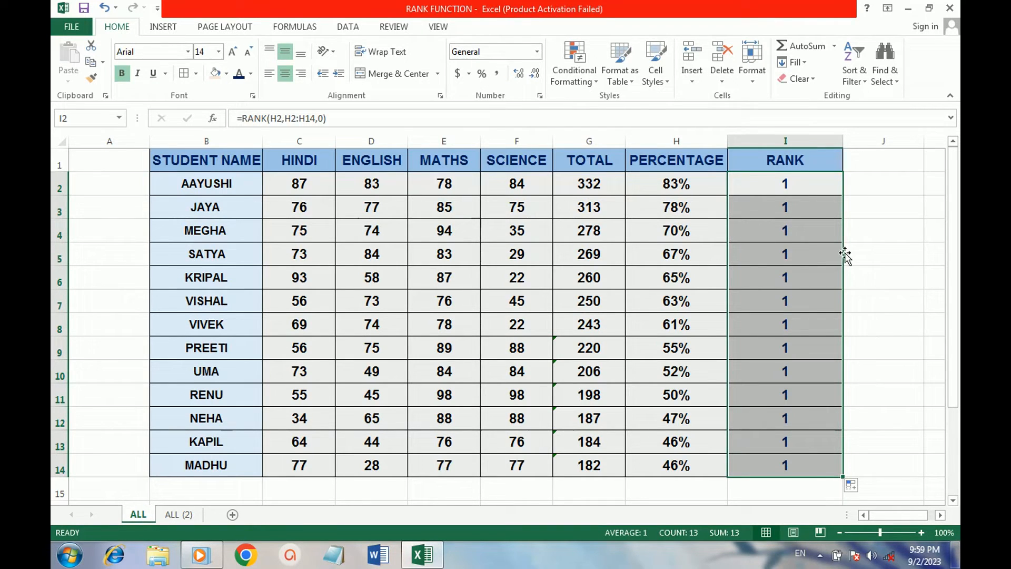
left_click(812, 208)
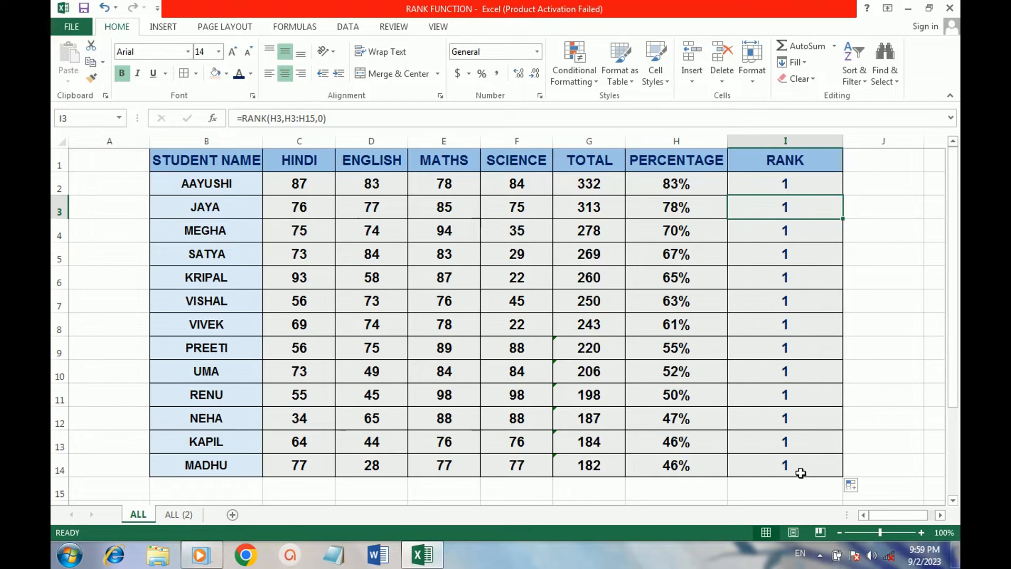
left_click(805, 183)
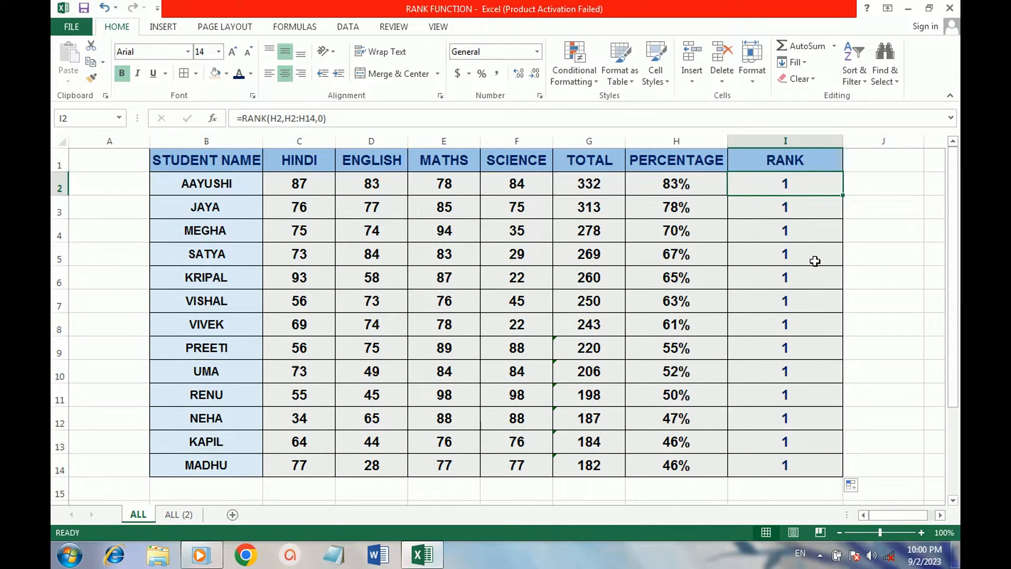
left_click(799, 184)
double_click(799, 184)
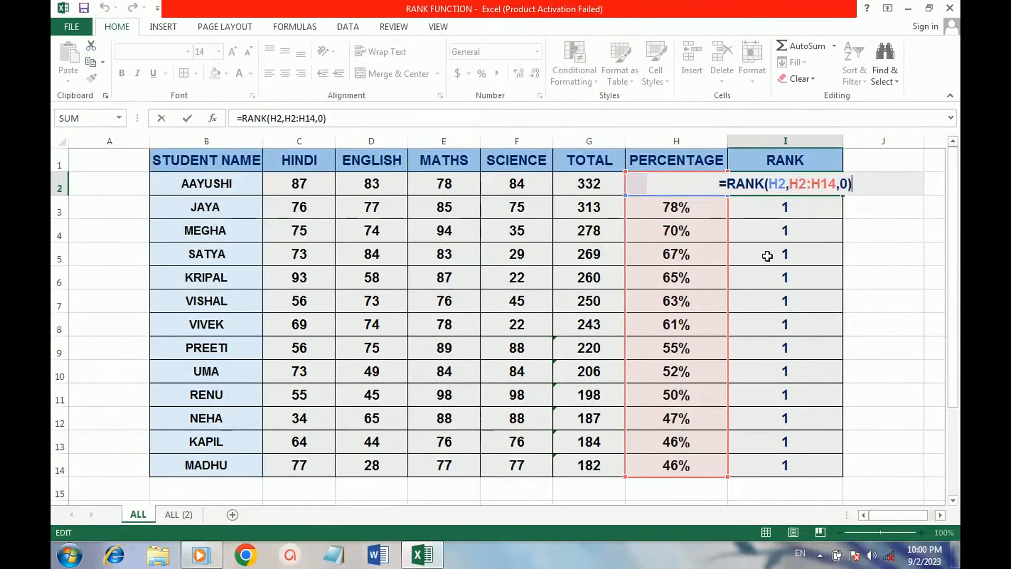
key("Return")
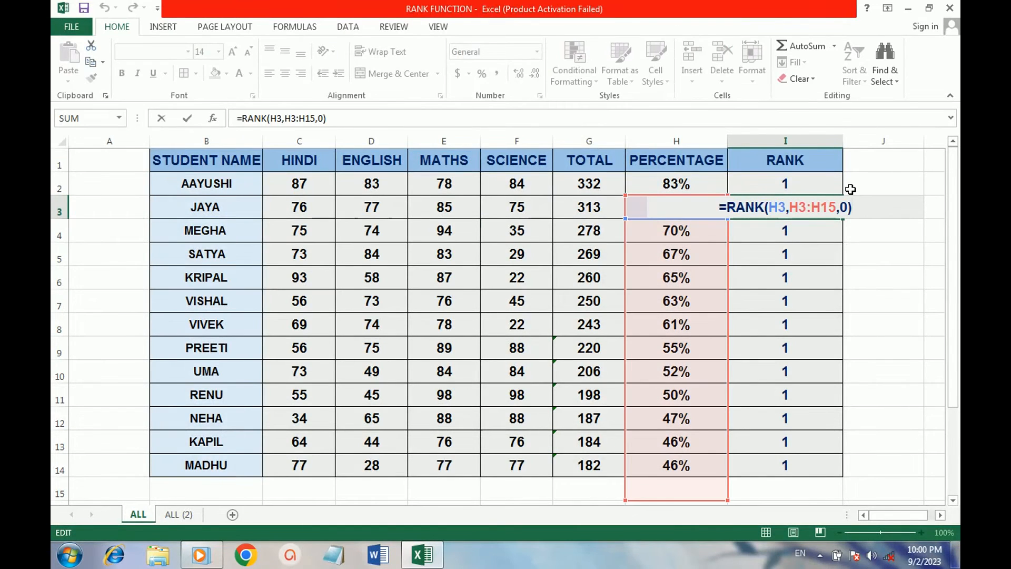
key("ctrl+Return")
Make the reference range in the I2 formula absolute so it reads =RANK(H2,$H$2:$H$14,0)
left_click(808, 188)
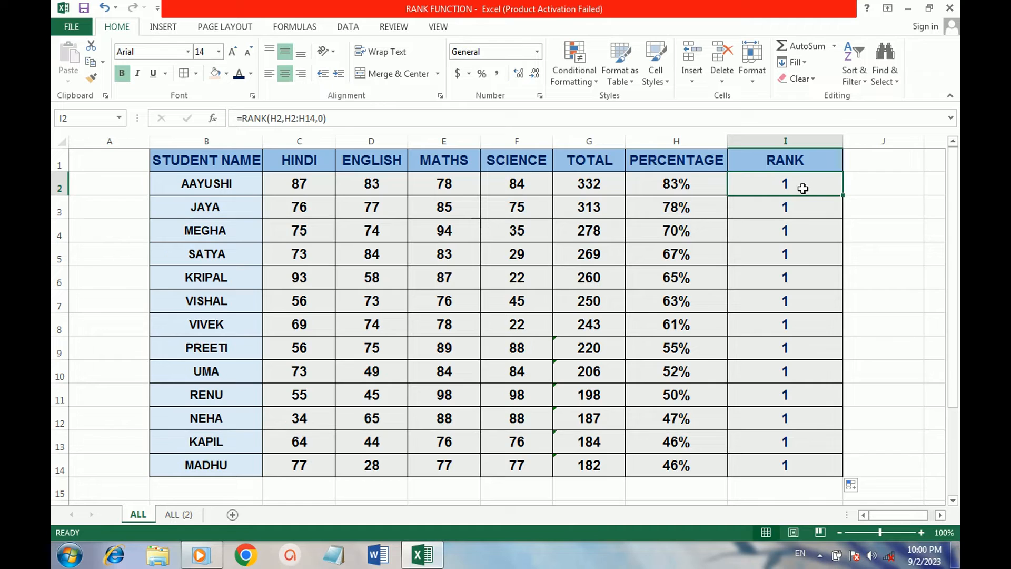
double_click(803, 189)
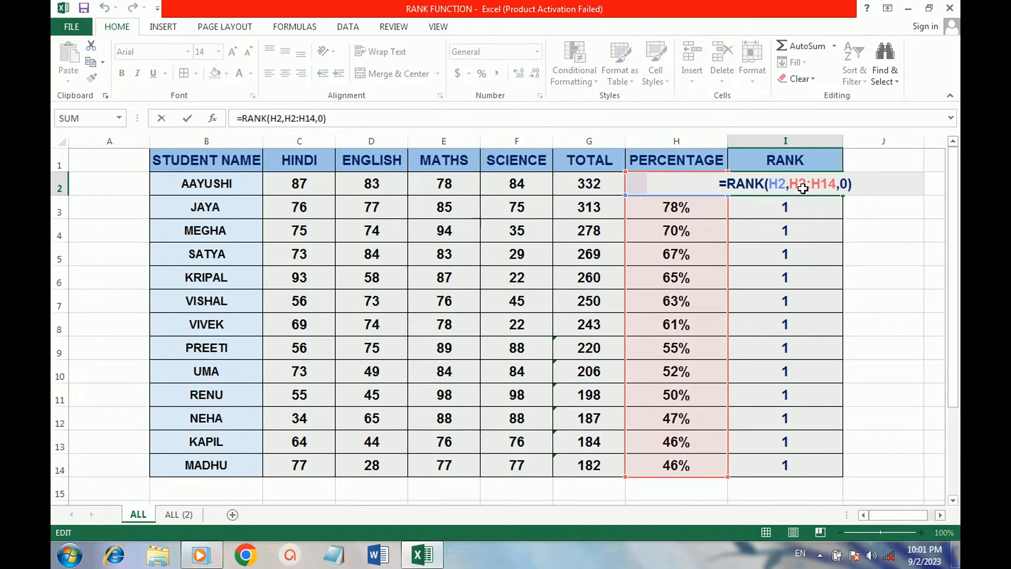
left_click_drag(790, 186, 836, 192)
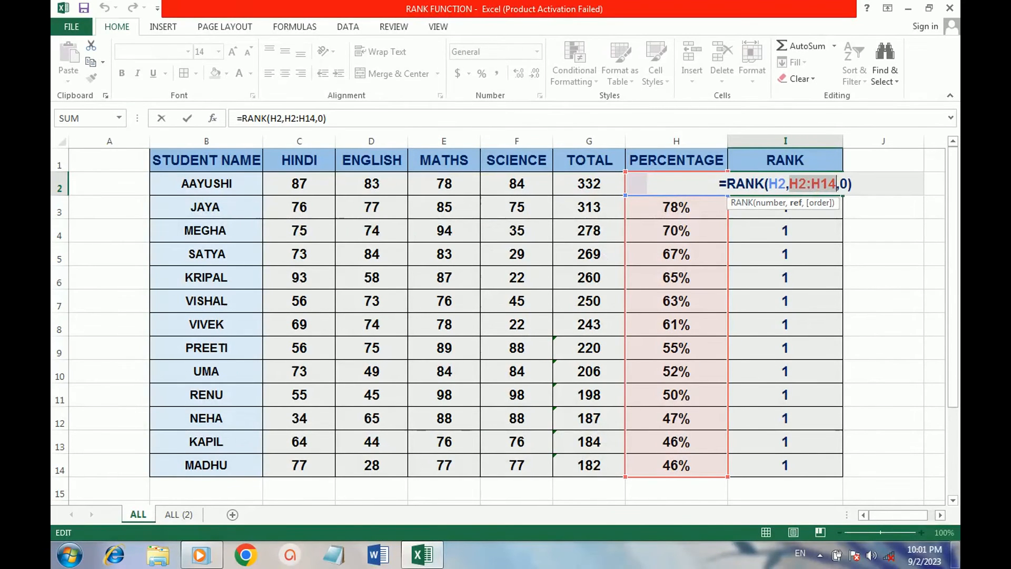
key("F4")
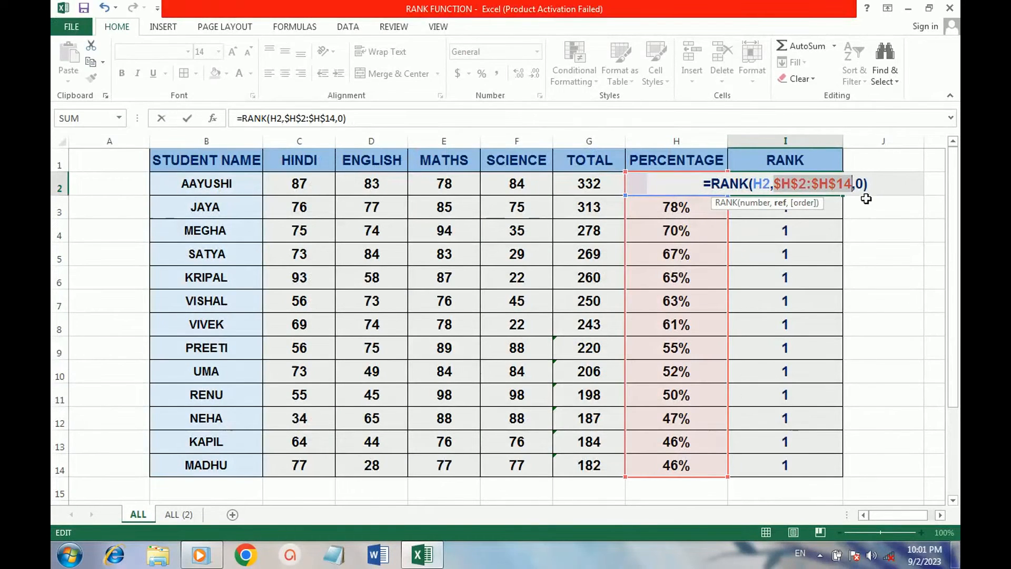
key("Return")
Fill the corrected rank formula from I2 down to I14 and check the copied formula in I3
left_click(831, 184)
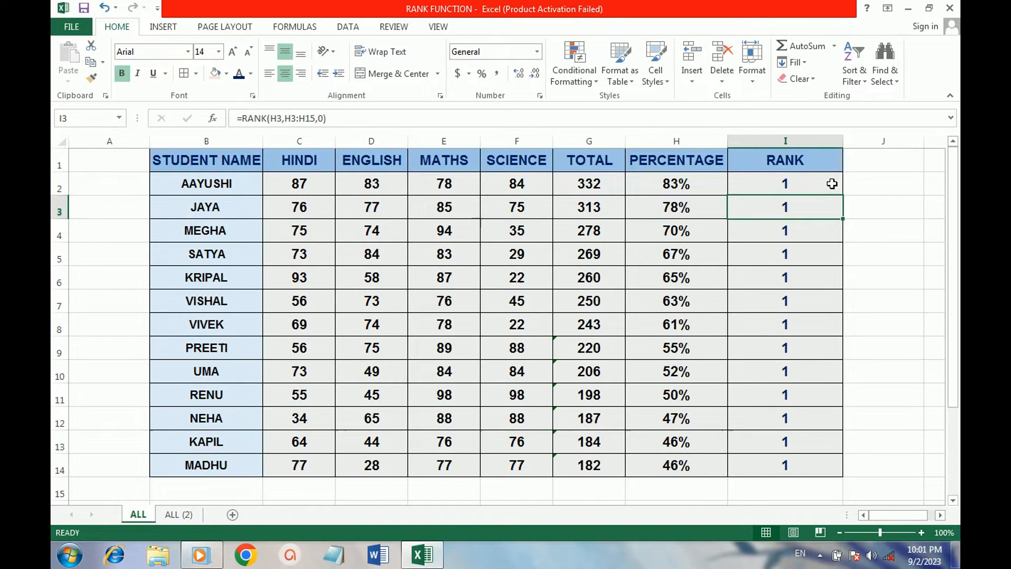
left_click_drag(842, 195, 815, 477)
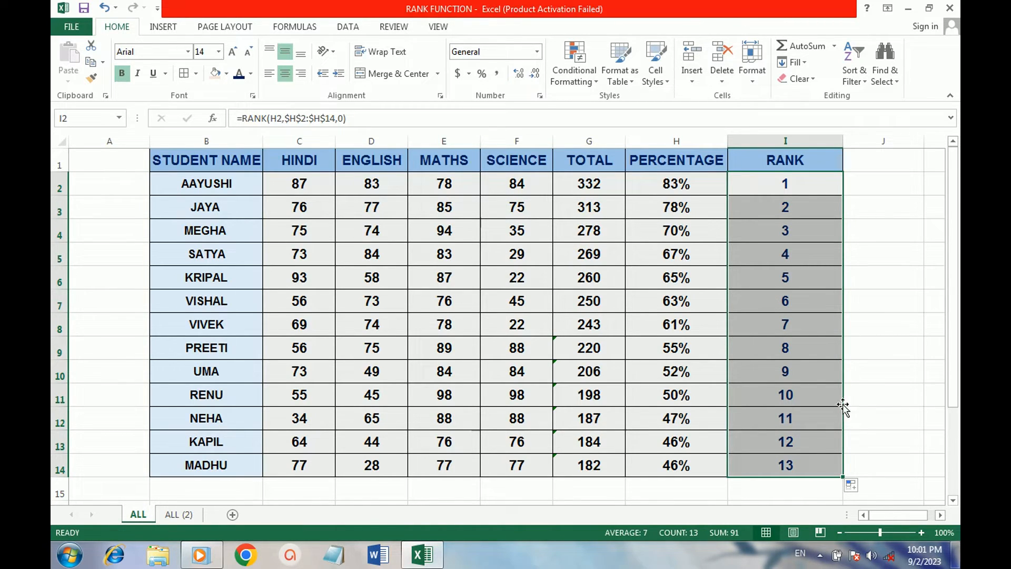
left_click(794, 215)
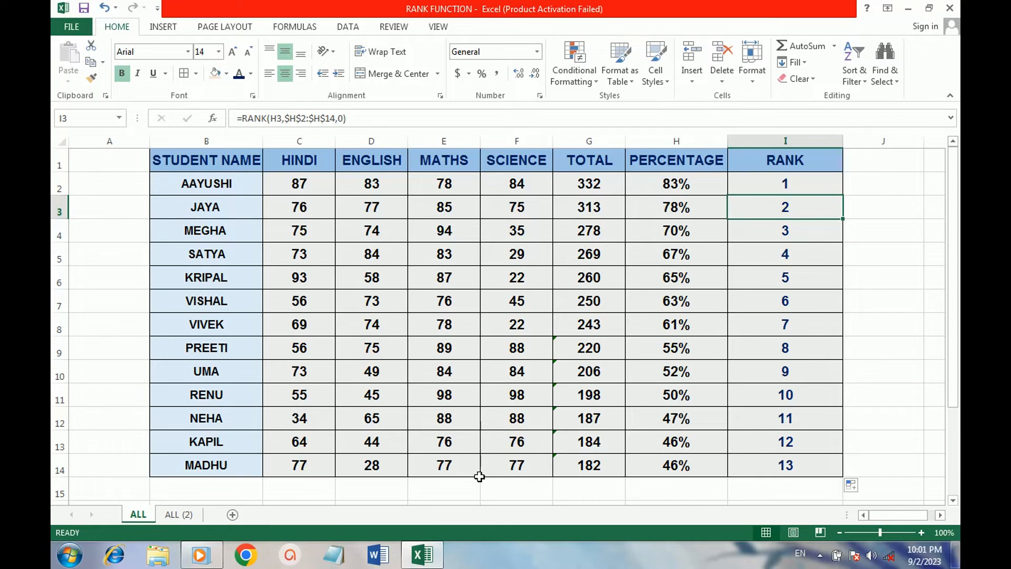
On the ALL (2) sheet, write =RANK(D2,D2:D14,0) in cell E2 to rank the first dealer's sales in descending order
left_click(179, 514)
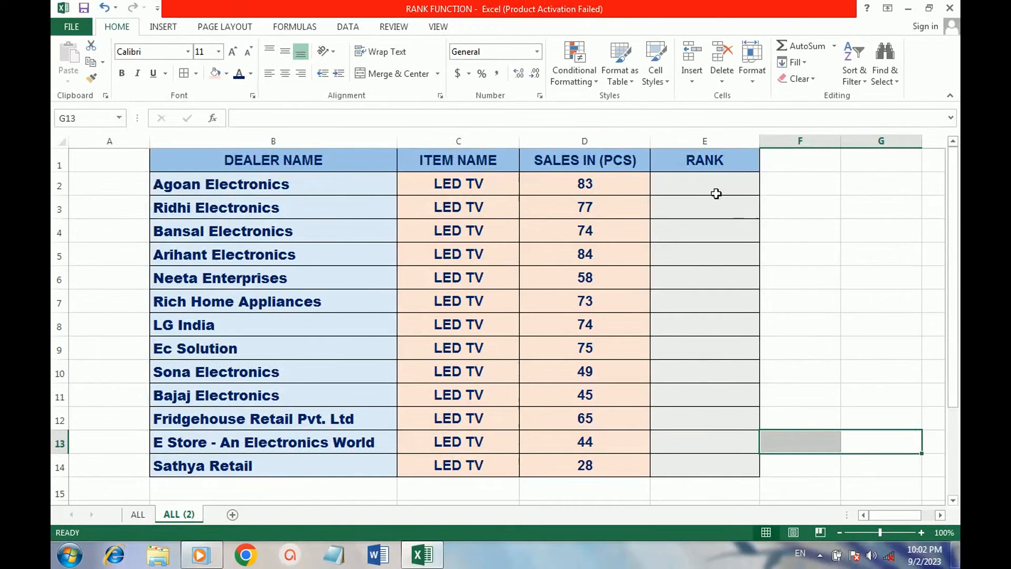
left_click(680, 165)
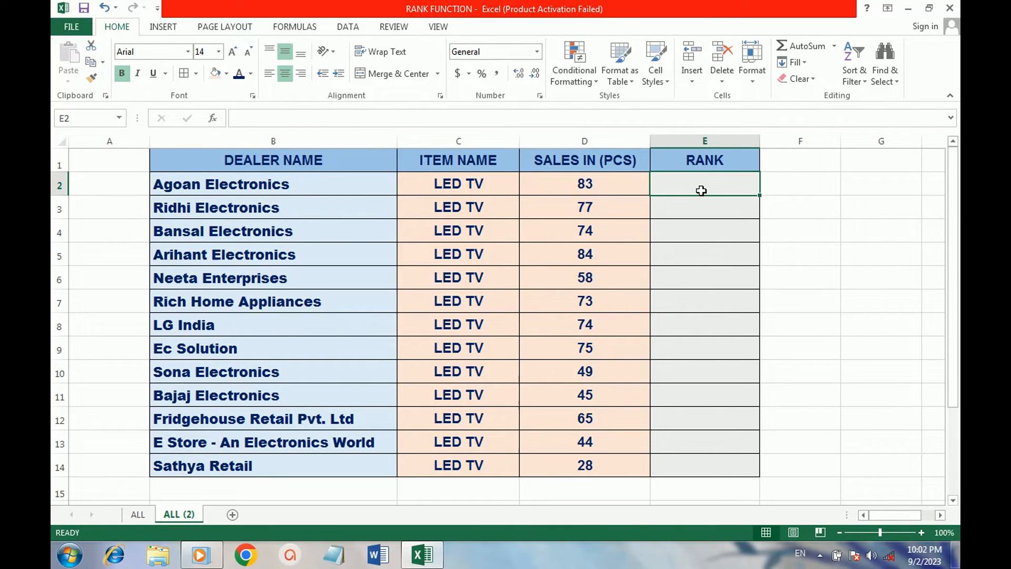
type("=")
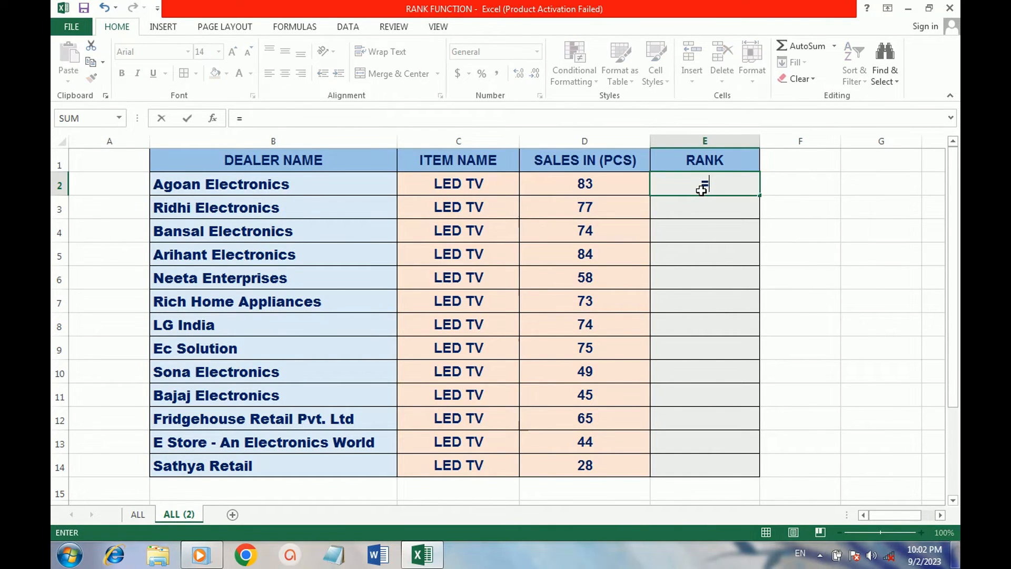
type("RANK")
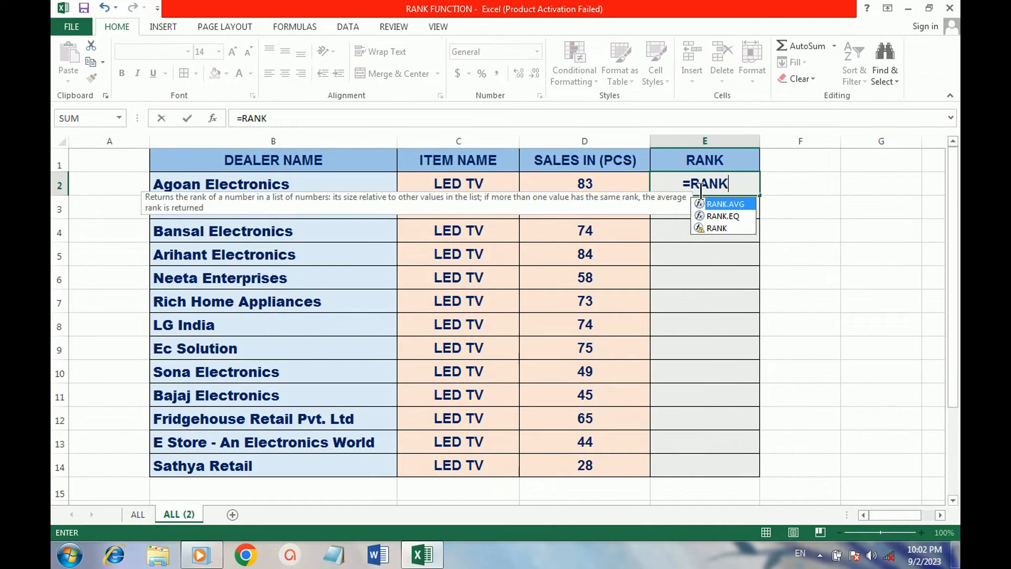
type("(")
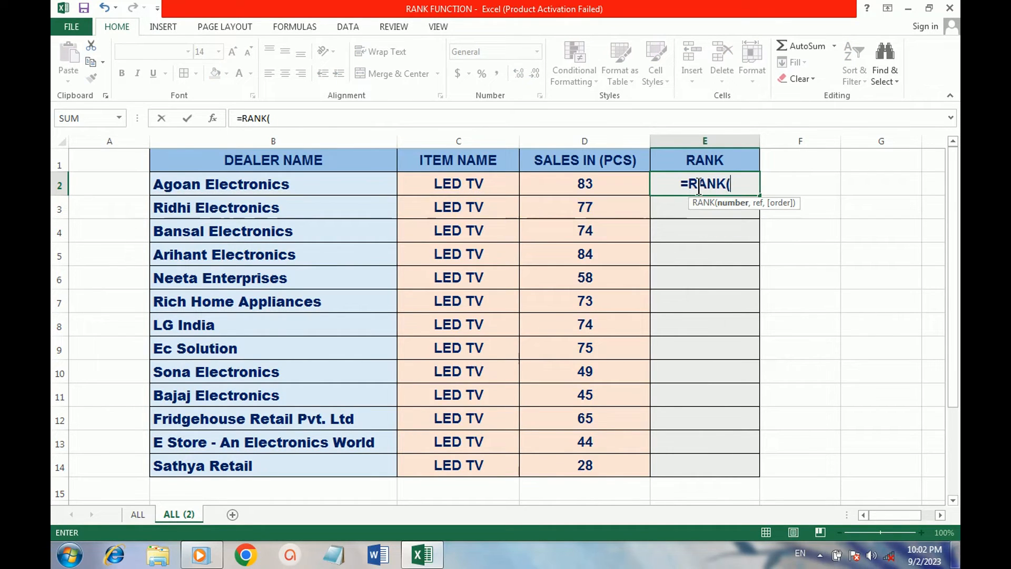
left_click(592, 185)
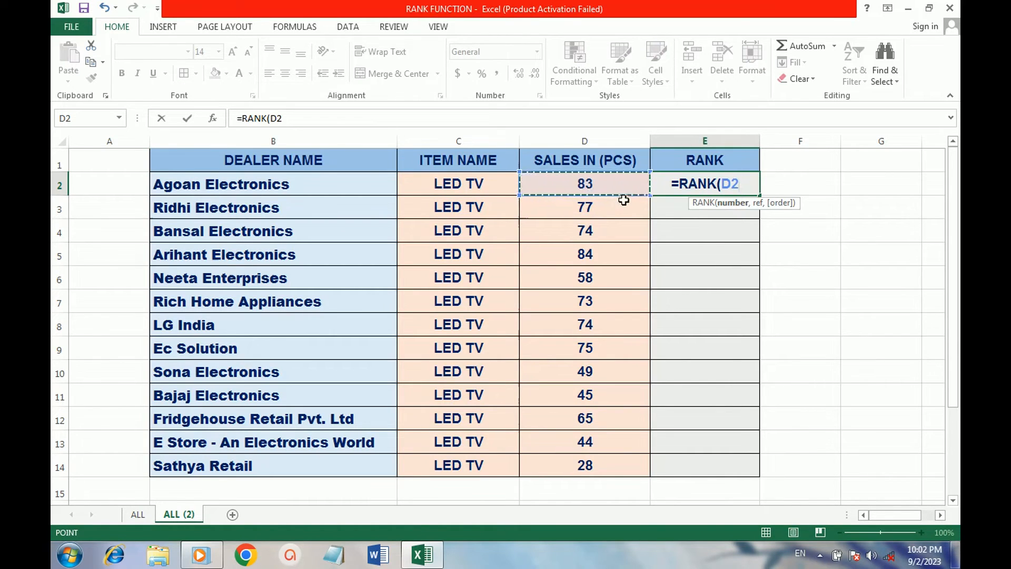
type(",")
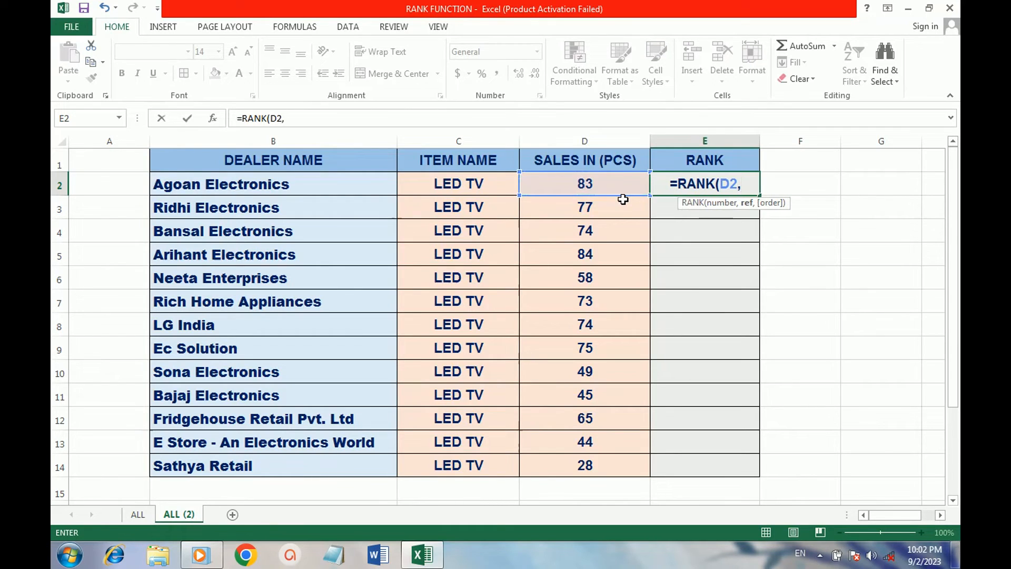
left_click(589, 182)
left_click_drag(589, 182, 590, 466)
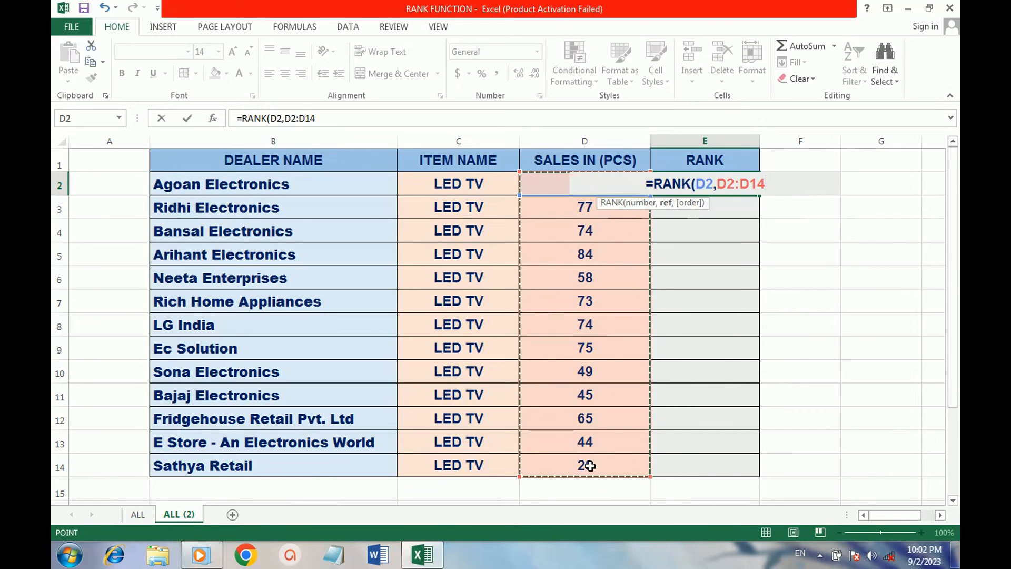
type(",")
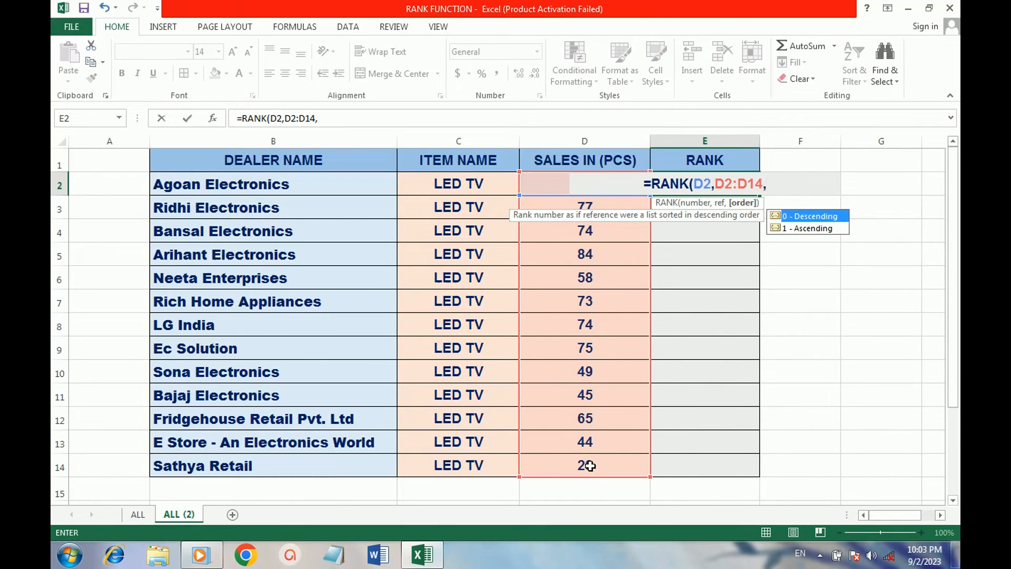
type("0")
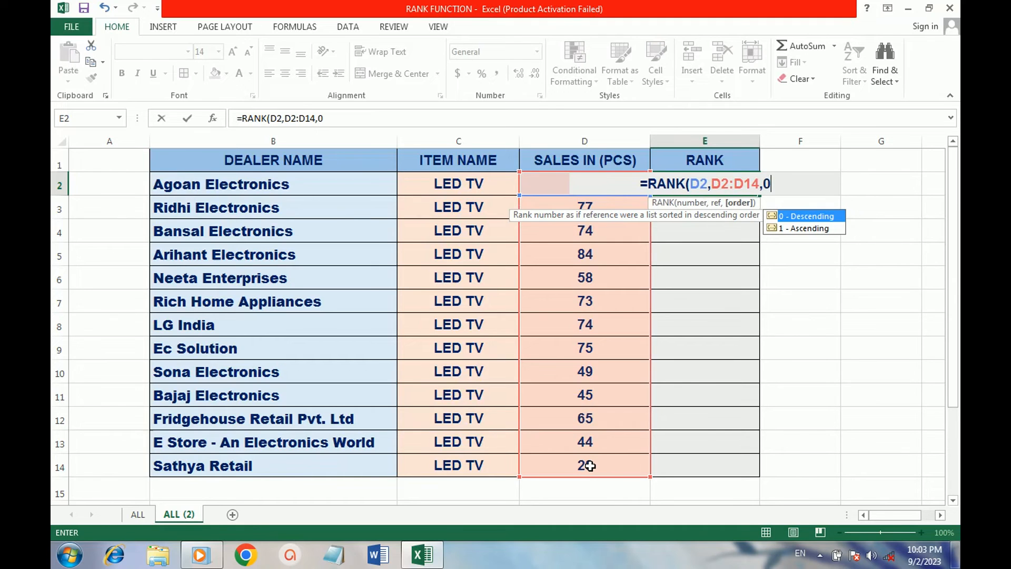
type(")")
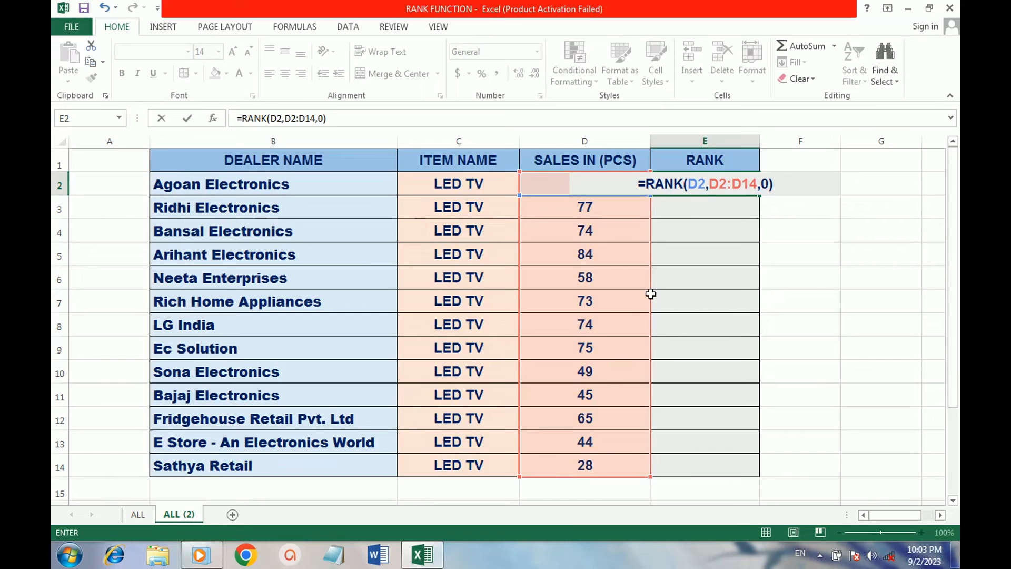
Make the reference range in the E2 formula absolute as $D$2:$D$14 and fill the formula down to E14
left_click_drag(713, 184, 758, 183)
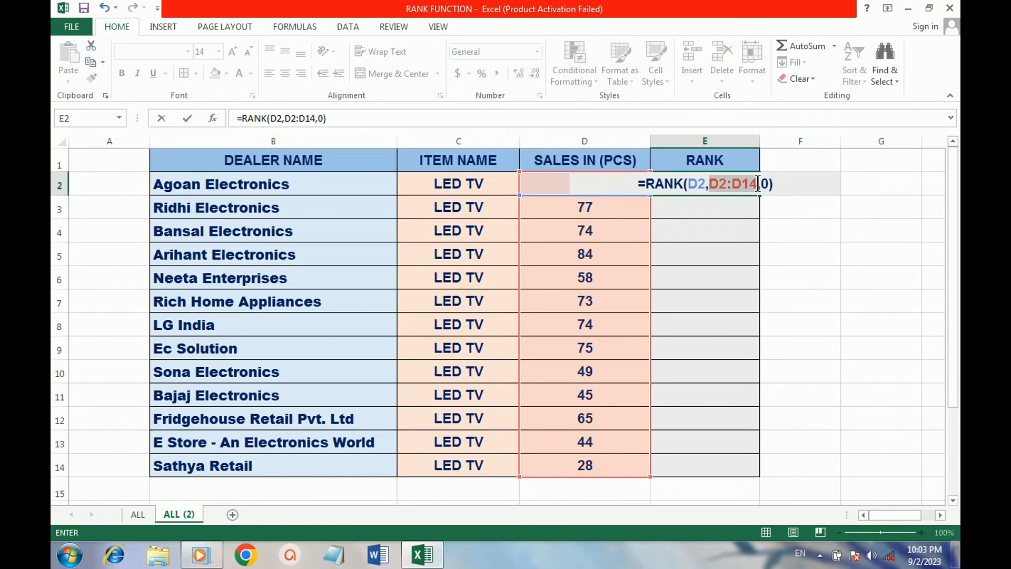
left_click_drag(754, 190, 756, 191)
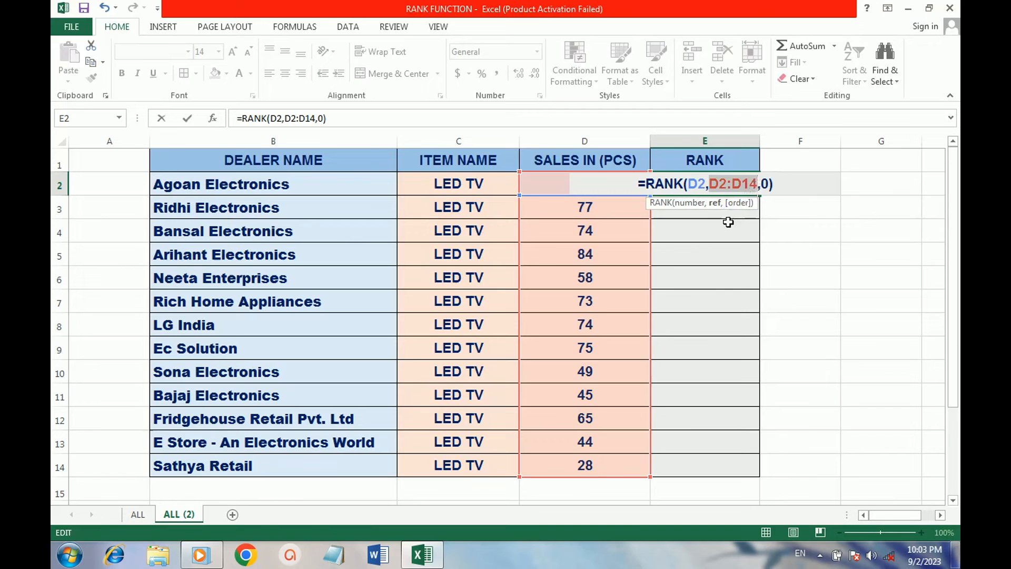
key("F4")
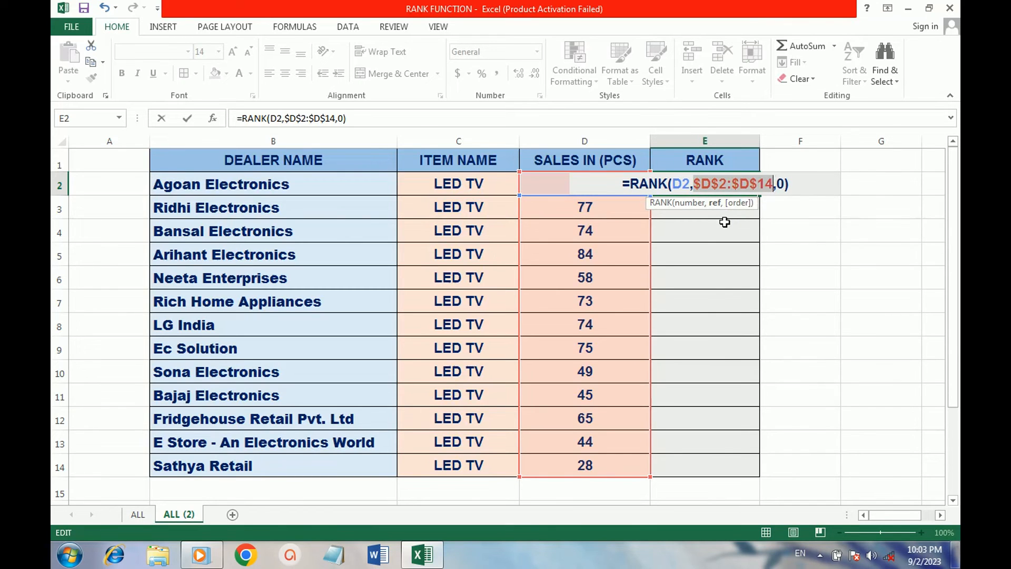
key("Return")
left_click(721, 187)
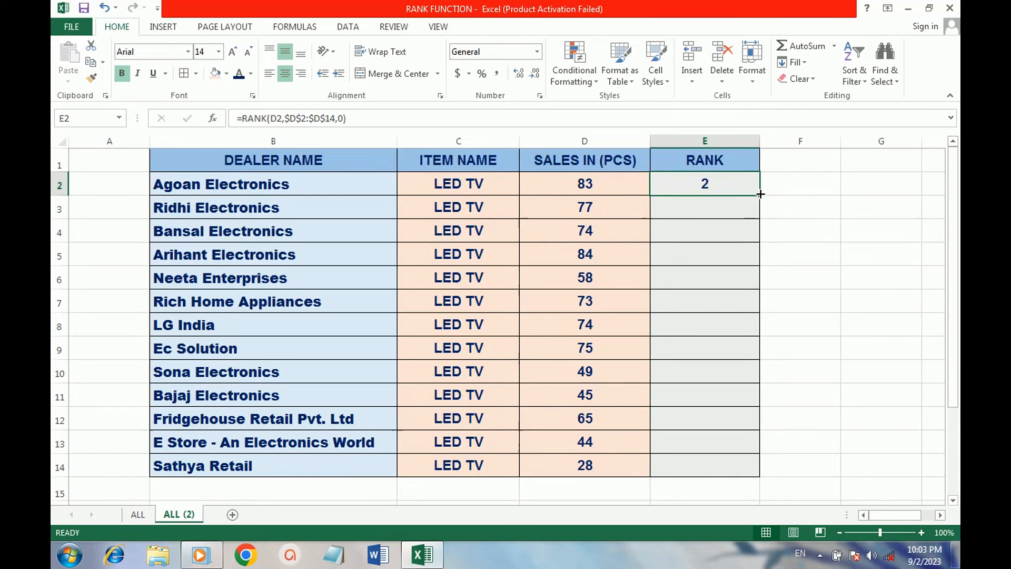
left_click_drag(759, 195, 741, 467)
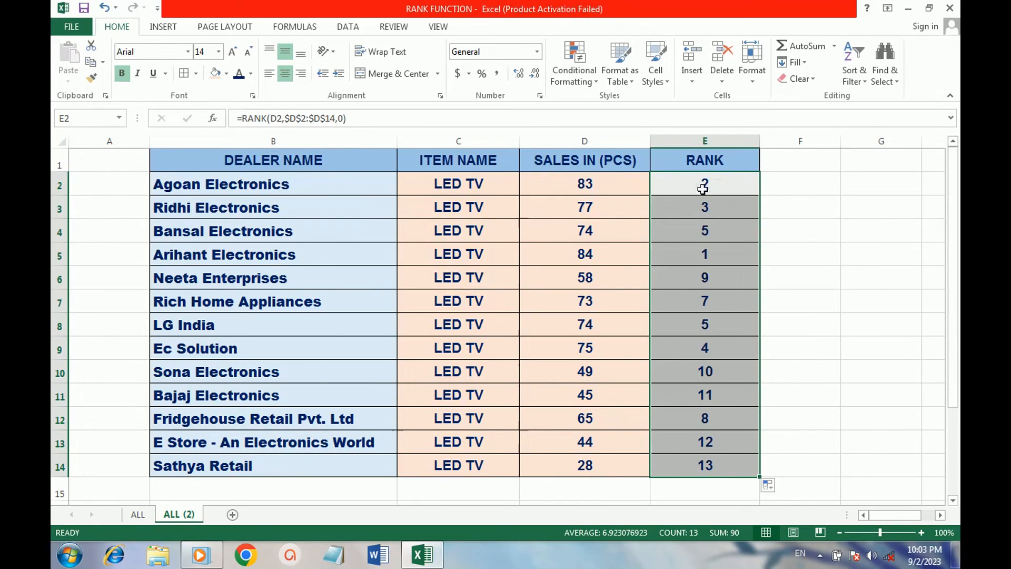
Compare the sales of Agoan, Arihant and Sona Electronics with their ranks, and return to the ALL sheet
left_click(603, 188)
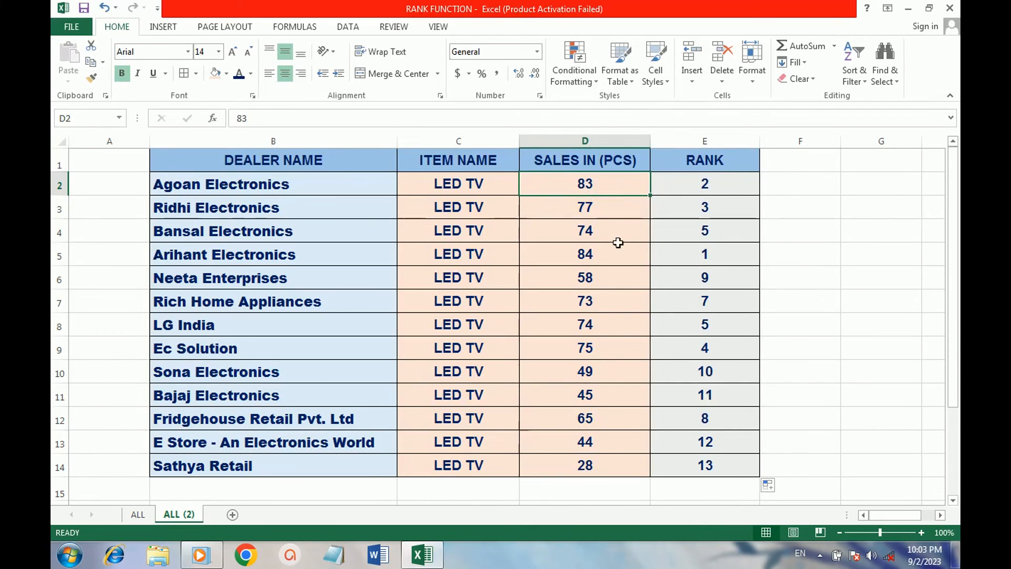
left_click(589, 263)
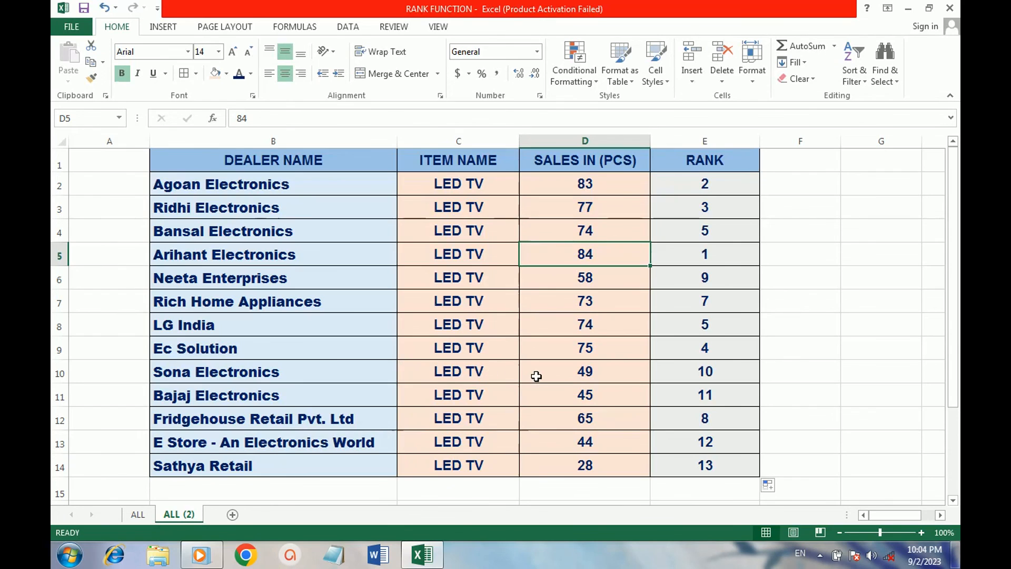
left_click(632, 379)
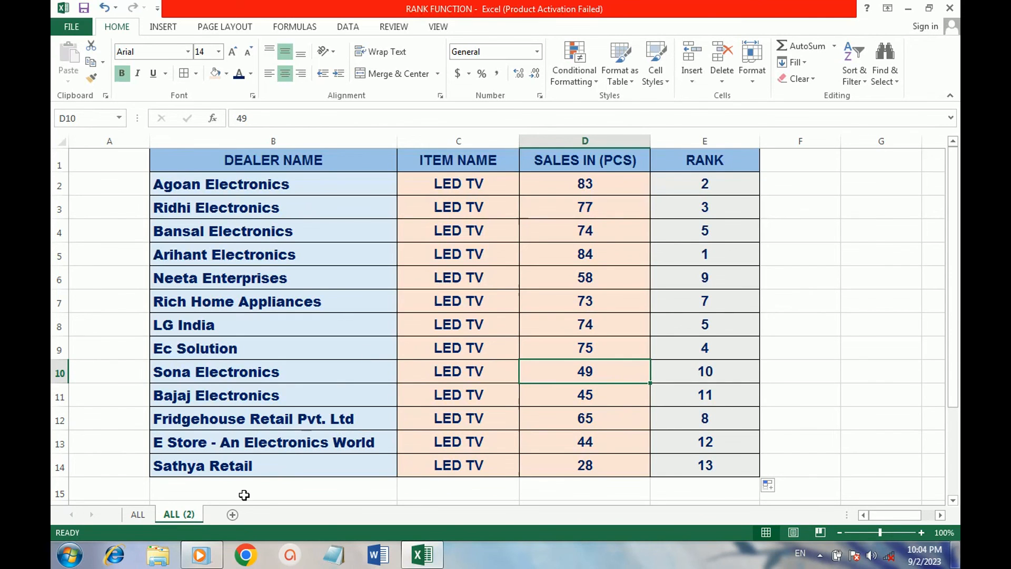
left_click(134, 514)
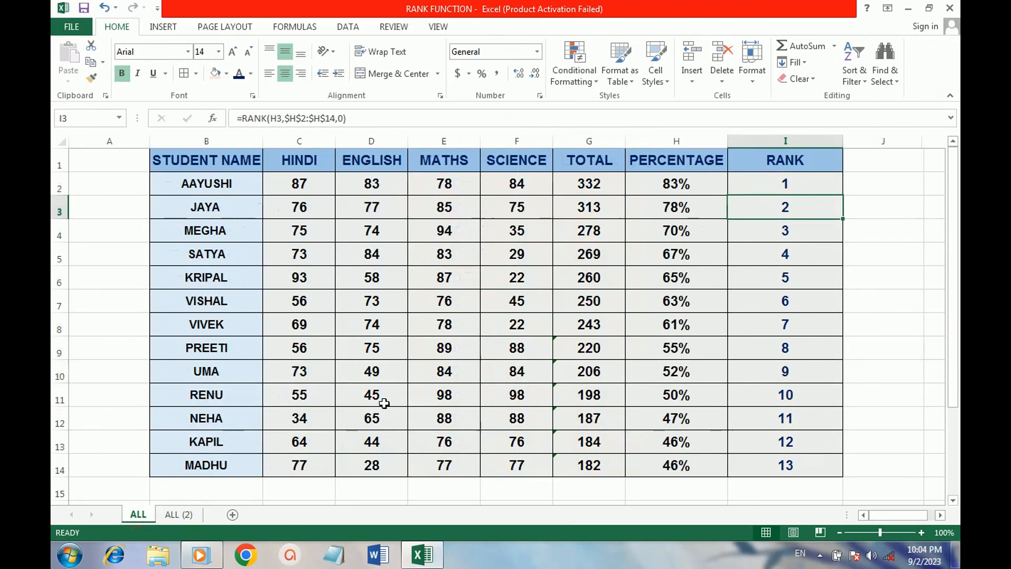